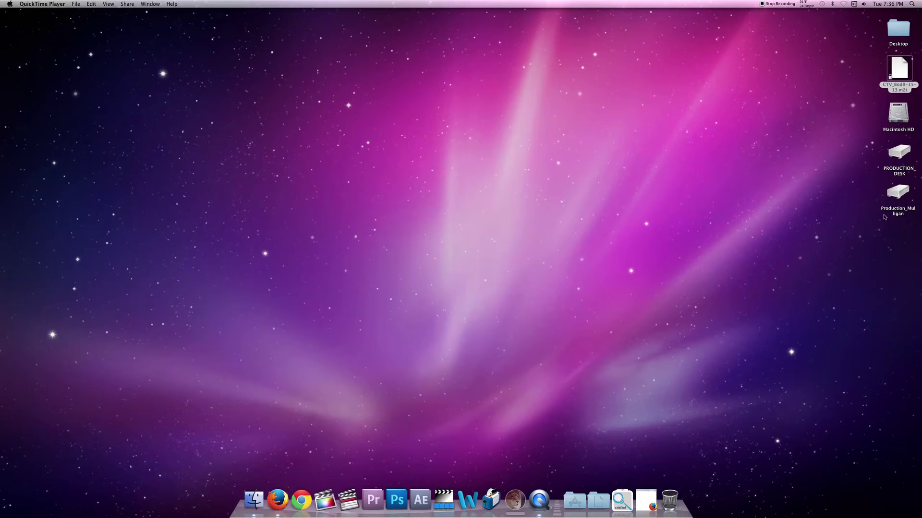
# - Open PRODUCTION_DESK > 2013_12_27 Train to Christmas Town > Project Files in Finder
pyautogui.doubleClick(897, 154)
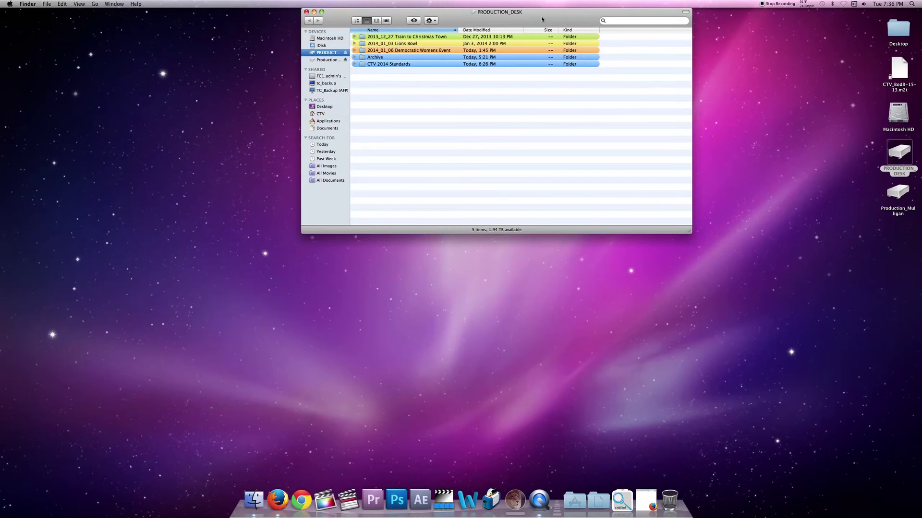
pyautogui.moveTo(542, 20); pyautogui.dragTo(492, 57)
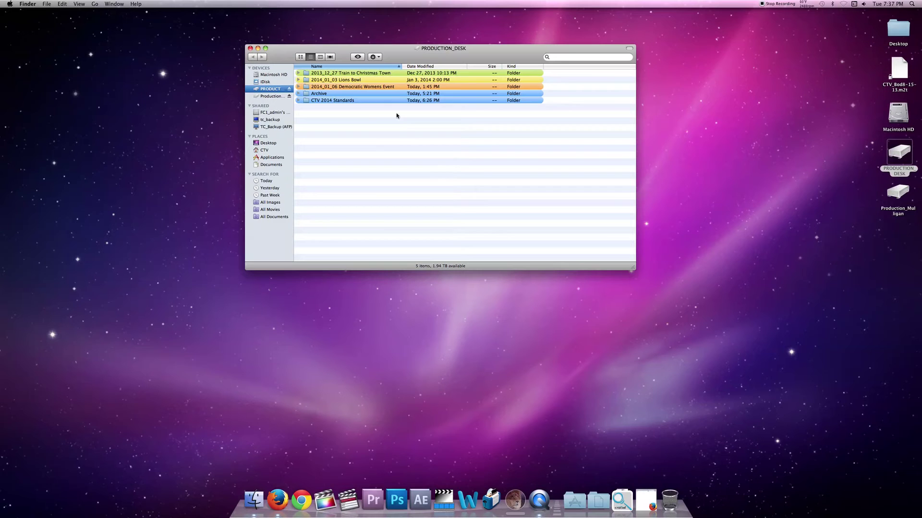
pyautogui.doubleClick(395, 75)
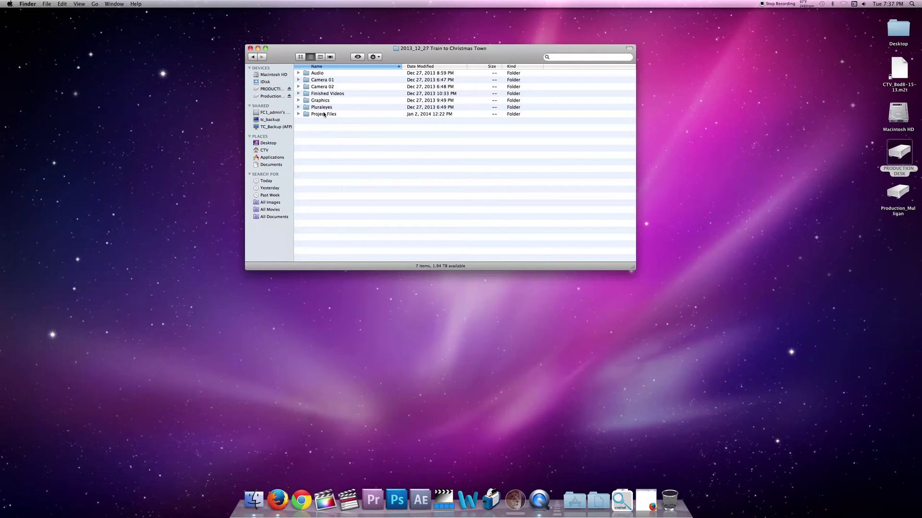
pyautogui.doubleClick(331, 115)
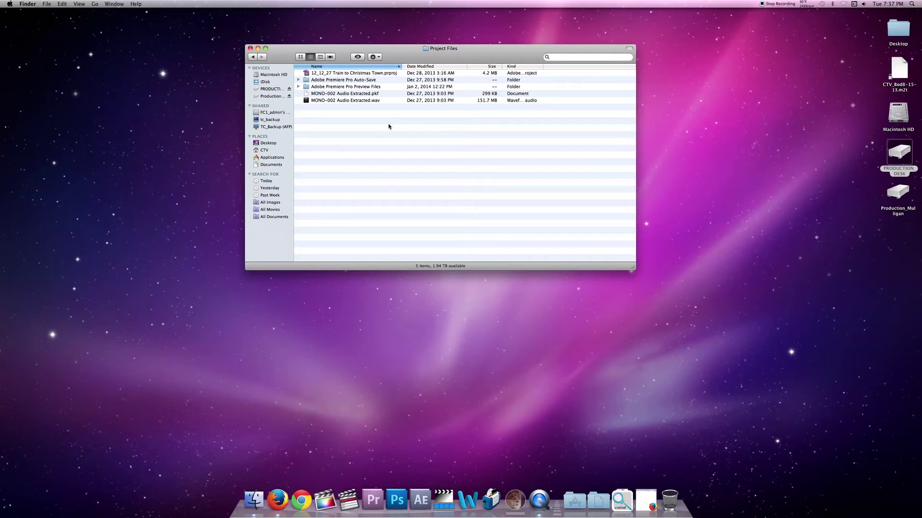
# - Close the Project Files window and launch Final Cut Pro from the Dock
pyautogui.moveTo(331, 49); pyautogui.dragTo(308, 14)
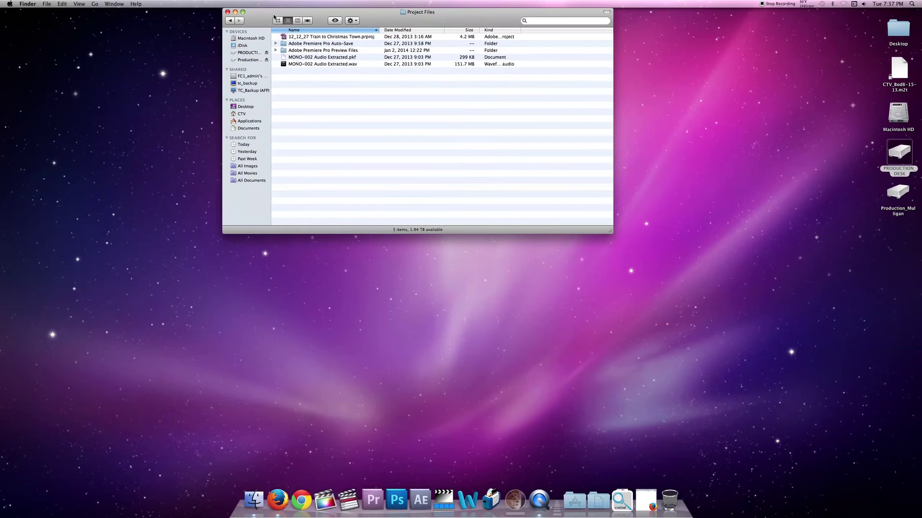
pyautogui.click(227, 12)
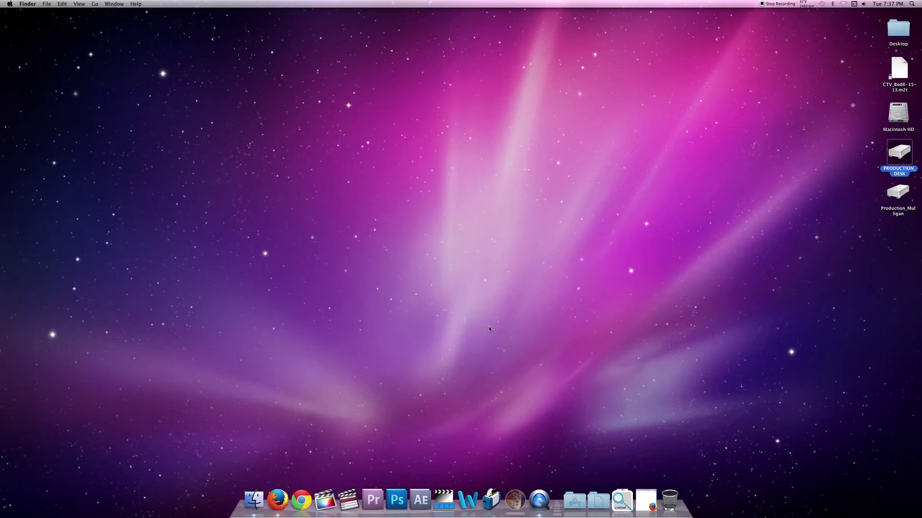
pyautogui.click(348, 500)
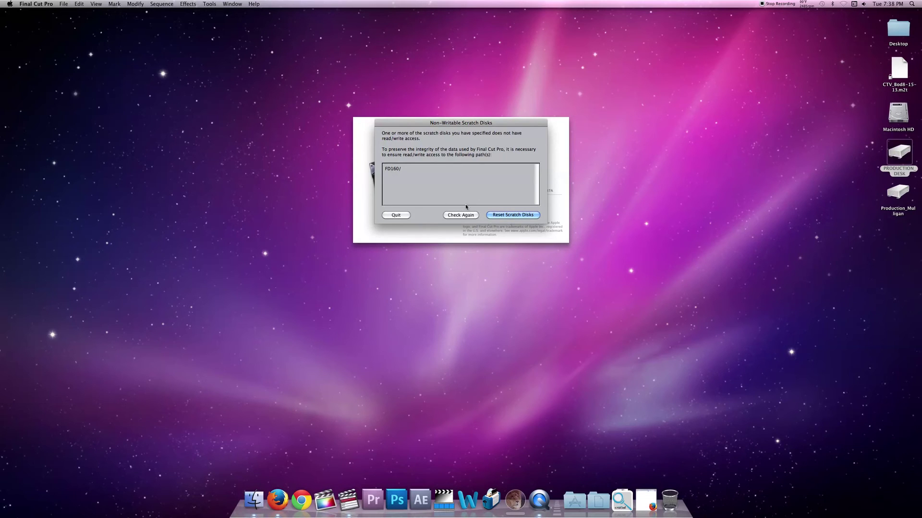
# - Reset the non-writable FD160 scratch disk and dismiss the missing-disk alert
pyautogui.click(517, 215)
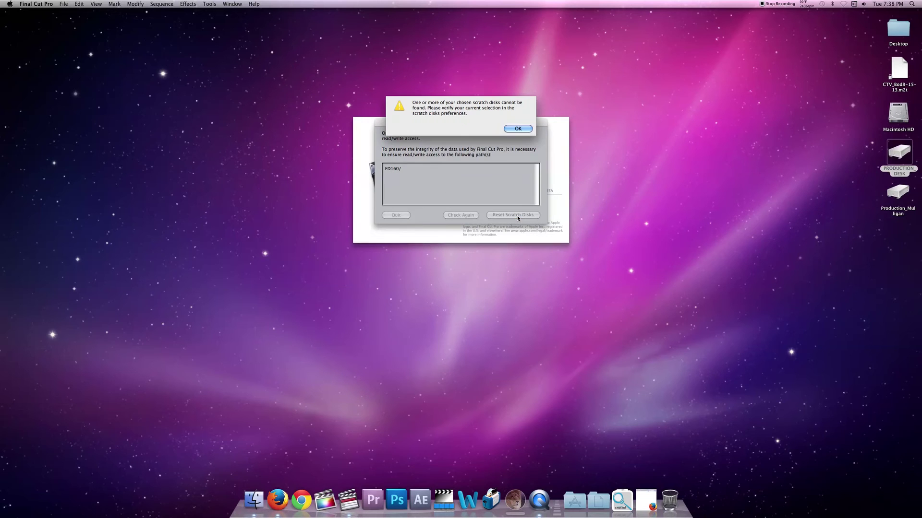
pyautogui.click(518, 128)
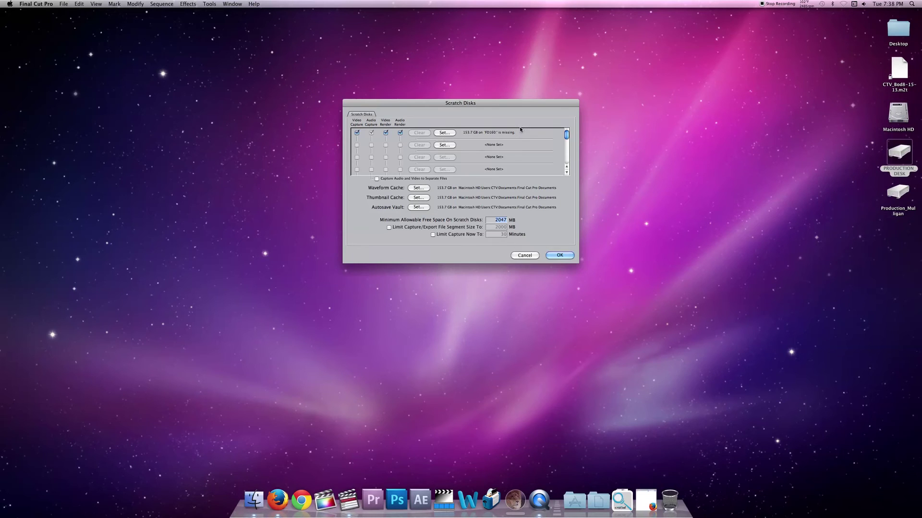
# - Set the scratch disk to PRODUCTION_DESK > 2013_12_27 Train to Christmas Town > Project Files and confirm
pyautogui.click(446, 135)
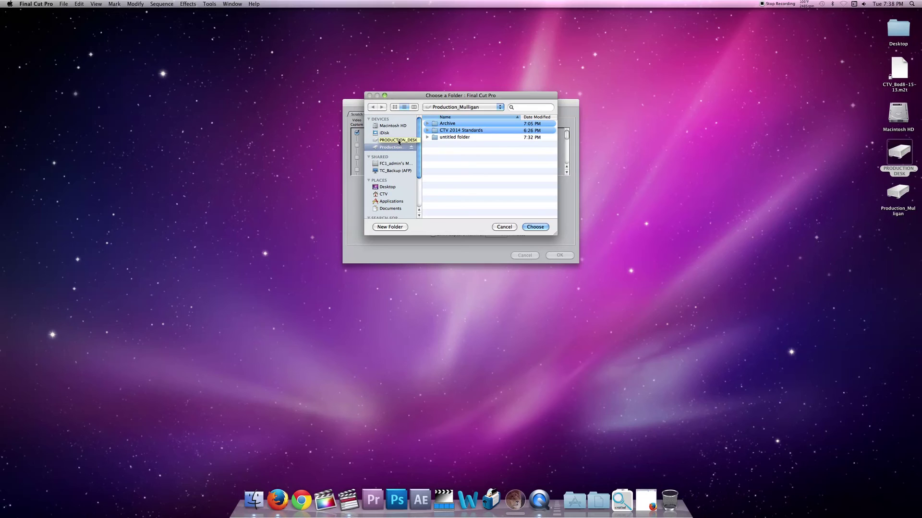
pyautogui.click(400, 142)
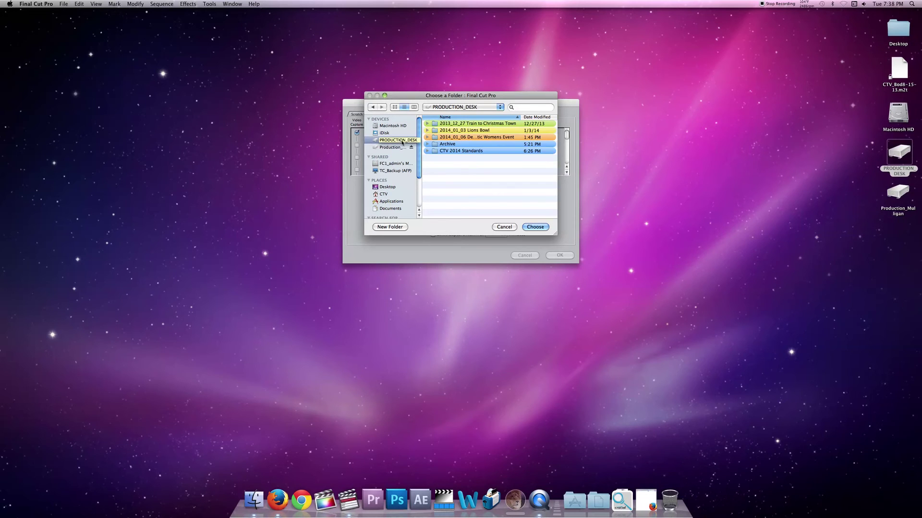
pyautogui.doubleClick(449, 126)
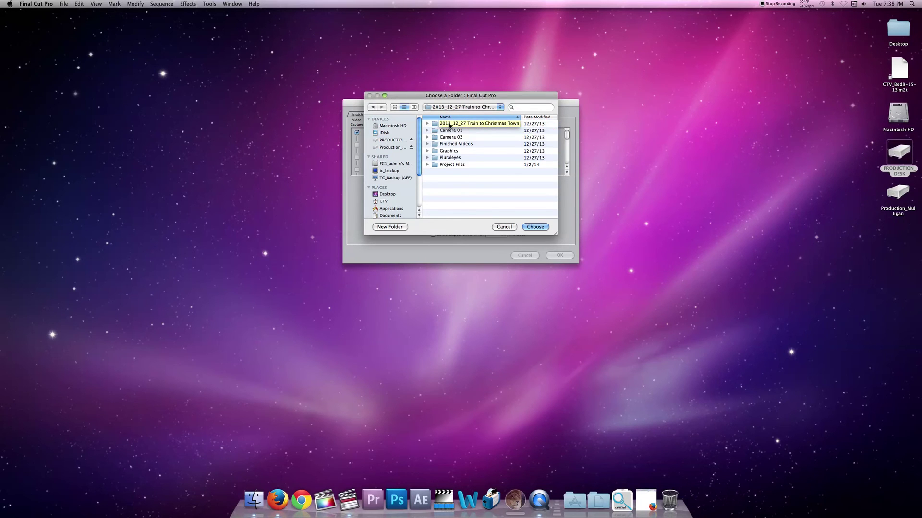
pyautogui.doubleClick(451, 165)
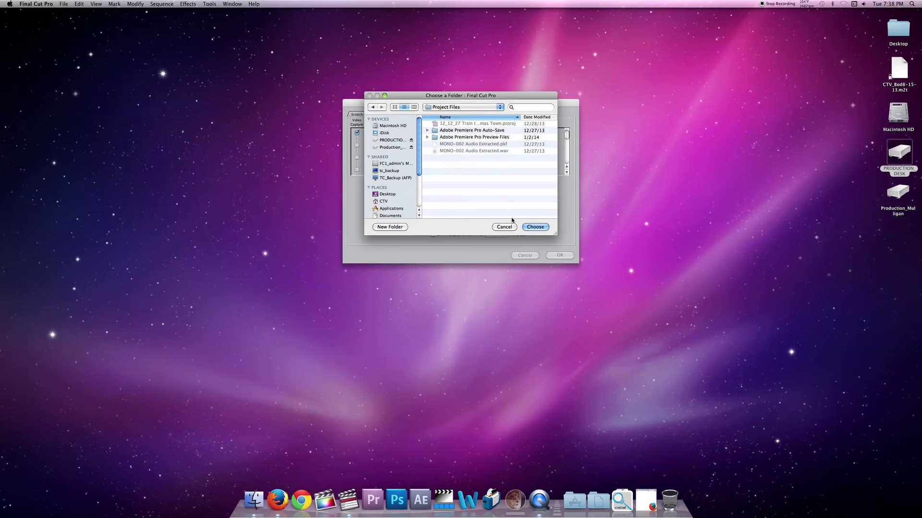
pyautogui.click(532, 227)
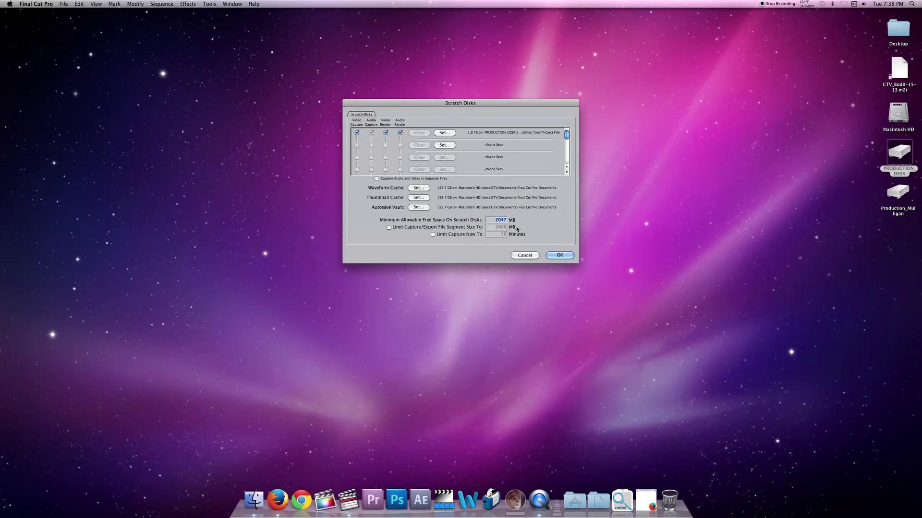
pyautogui.click(560, 256)
# - Reopen the Project Files folder in Finder and move its window to the upper right
pyautogui.click(652, 105)
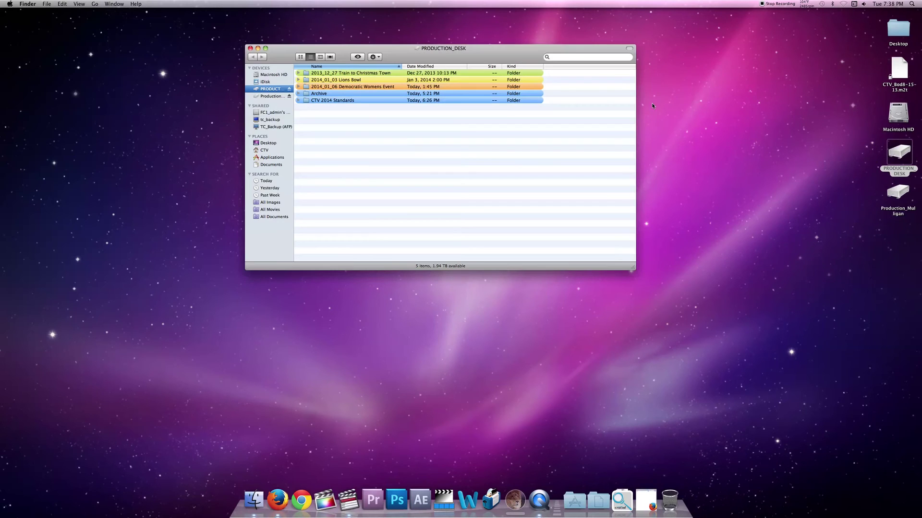
pyautogui.doubleClick(514, 73)
pyautogui.click(365, 117)
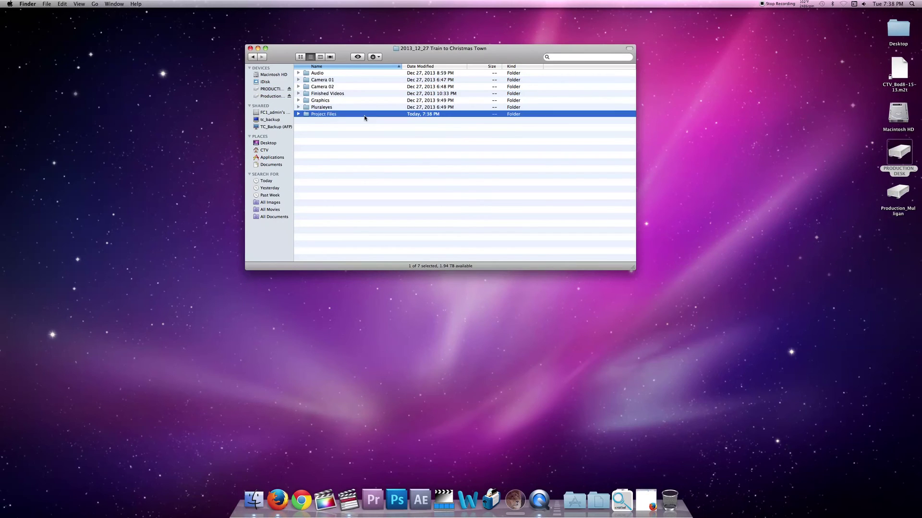
pyautogui.doubleClick(365, 115)
pyautogui.moveTo(473, 50); pyautogui.dragTo(748, 14)
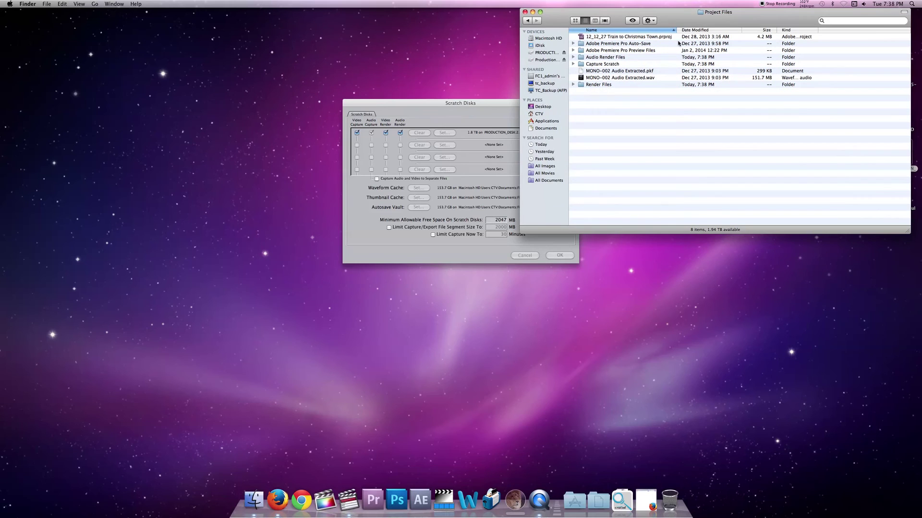
# - Confirm the Scratch Disks settings past the warning, then hide Final Cut Pro
pyautogui.moveTo(500, 101); pyautogui.dragTo(362, 67)
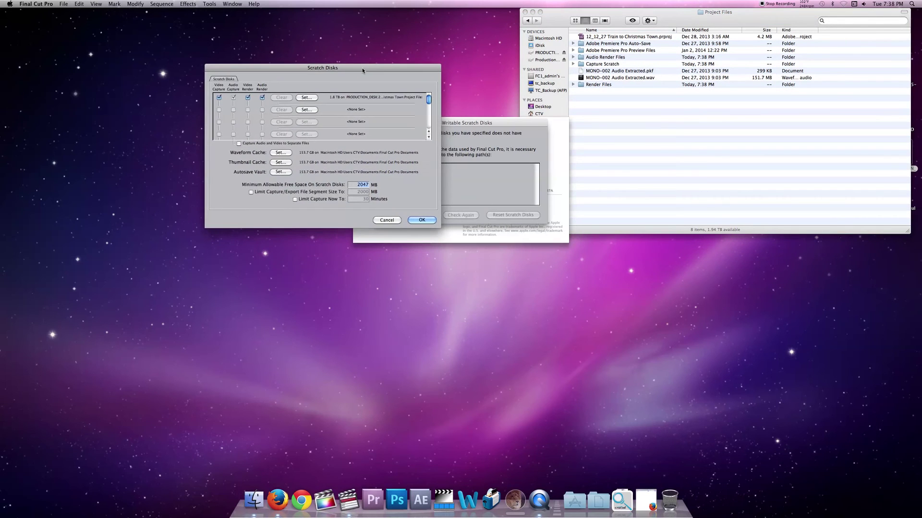
pyautogui.click(418, 222)
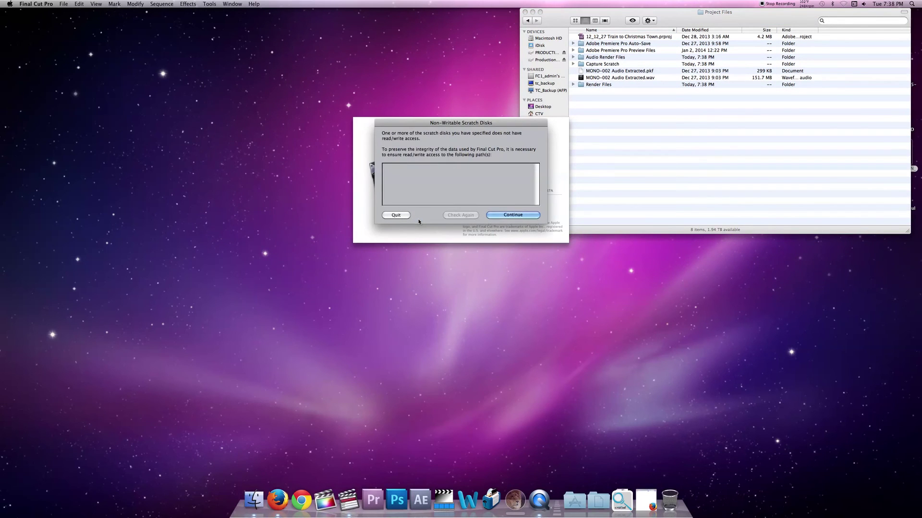
pyautogui.click(509, 215)
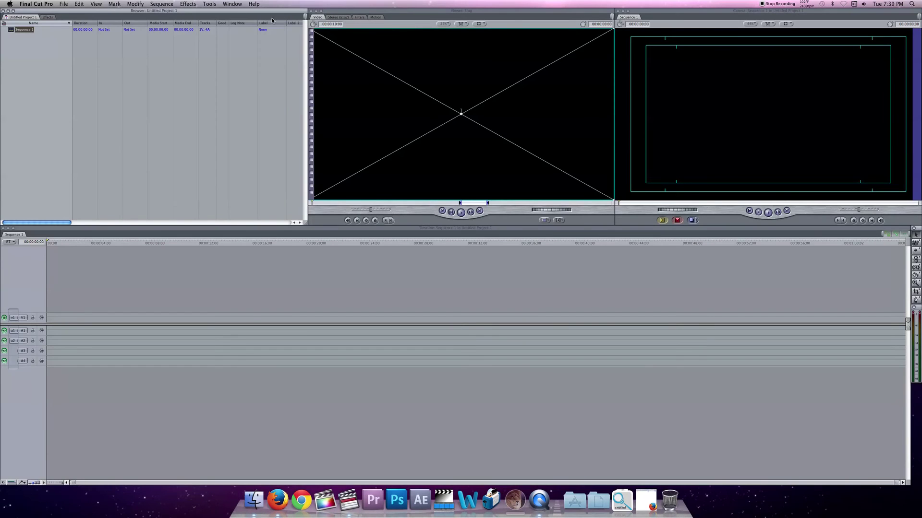
pyautogui.click(48, 4)
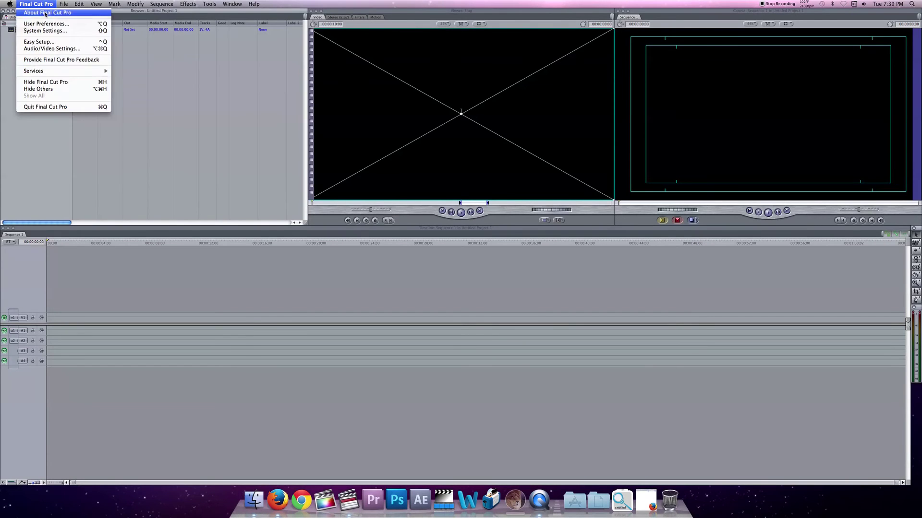
pyautogui.click(66, 82)
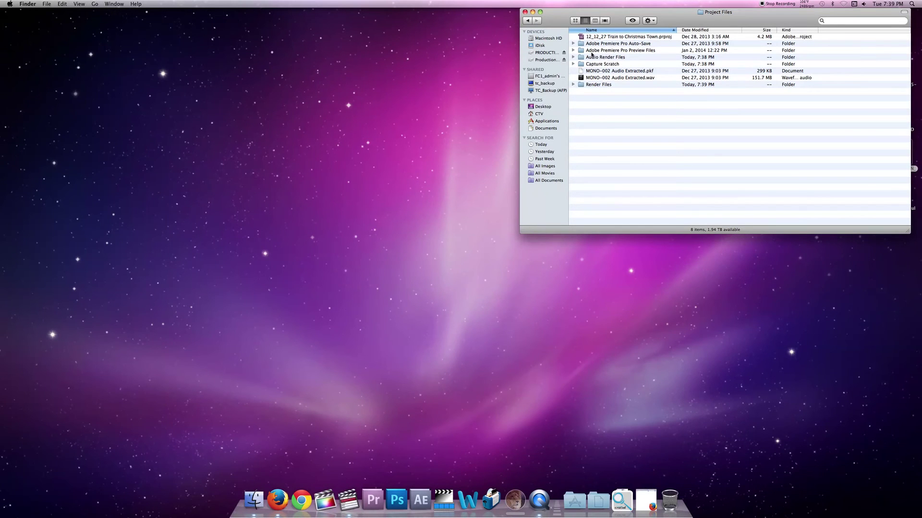
# - Check the new Render Files and Capture Scratch folders, then return to Final Cut Pro
pyautogui.click(600, 86)
pyautogui.click(600, 65)
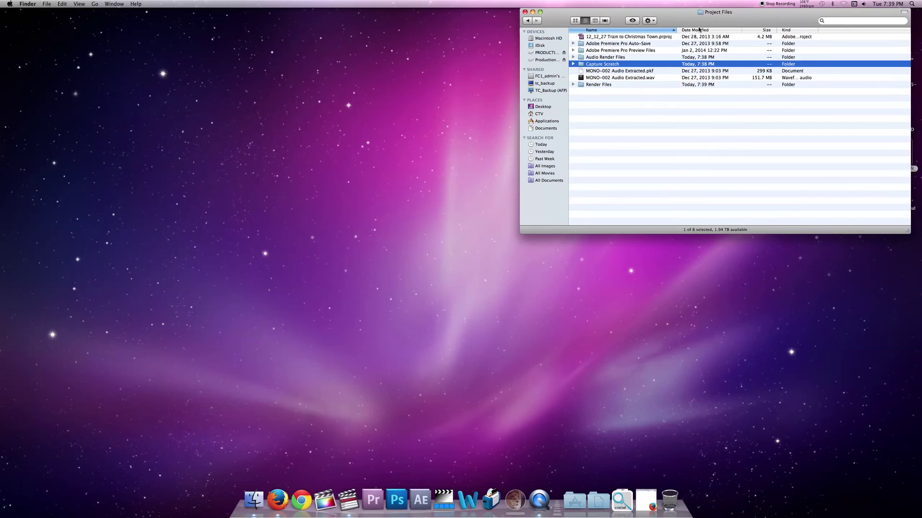
pyautogui.moveTo(698, 26); pyautogui.dragTo(418, 5)
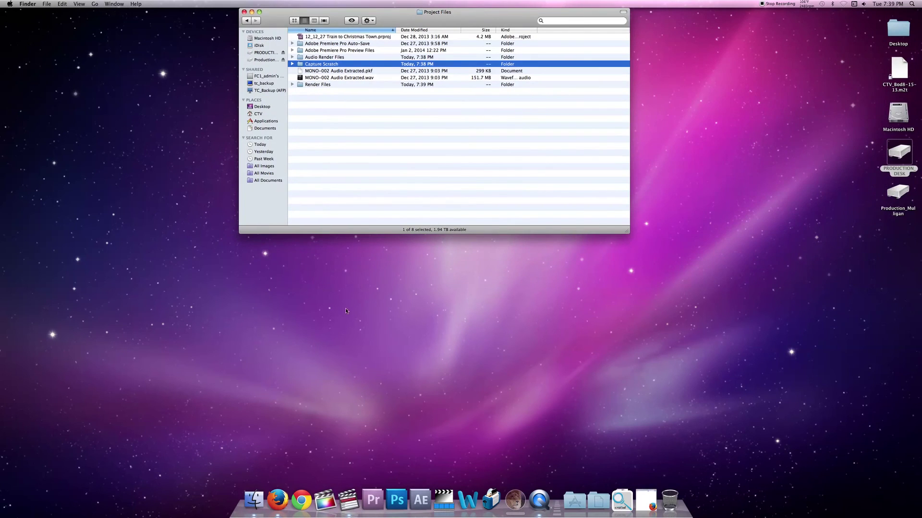
pyautogui.click(349, 501)
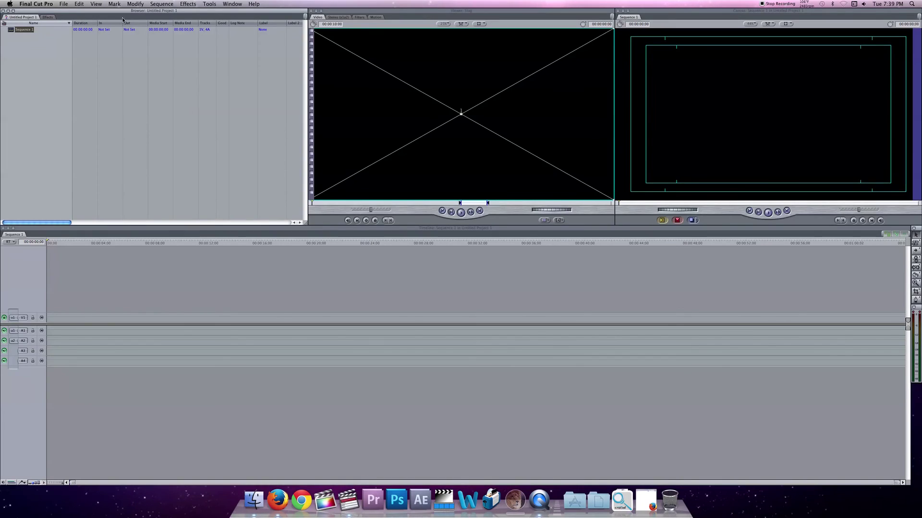
pyautogui.click(64, 4)
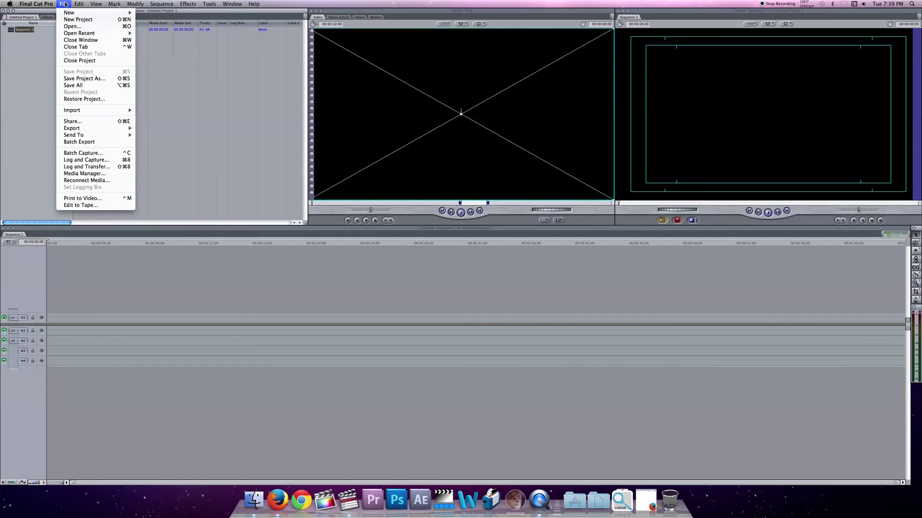
# - Save the project as '2013_12_27 Train to Christmas Town' in PRODUCTION_DESK's Project Files folder
pyautogui.click(85, 79)
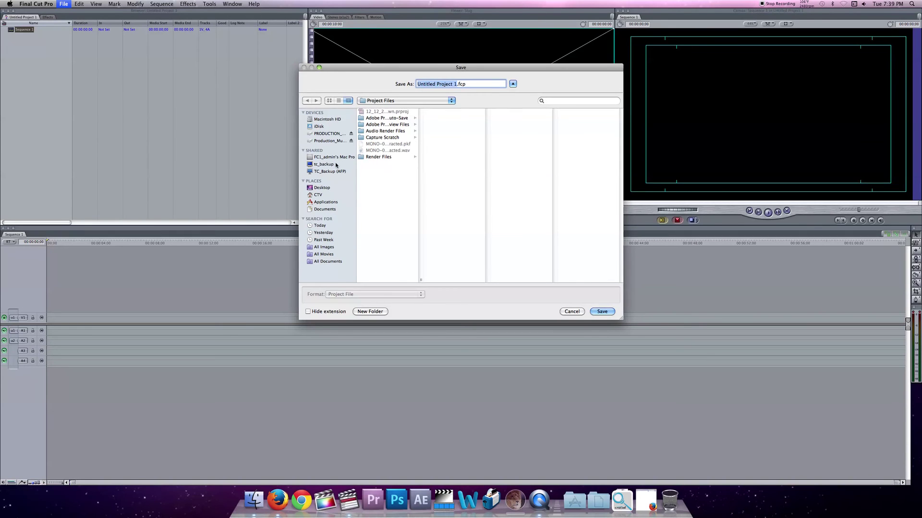
pyautogui.click(328, 134)
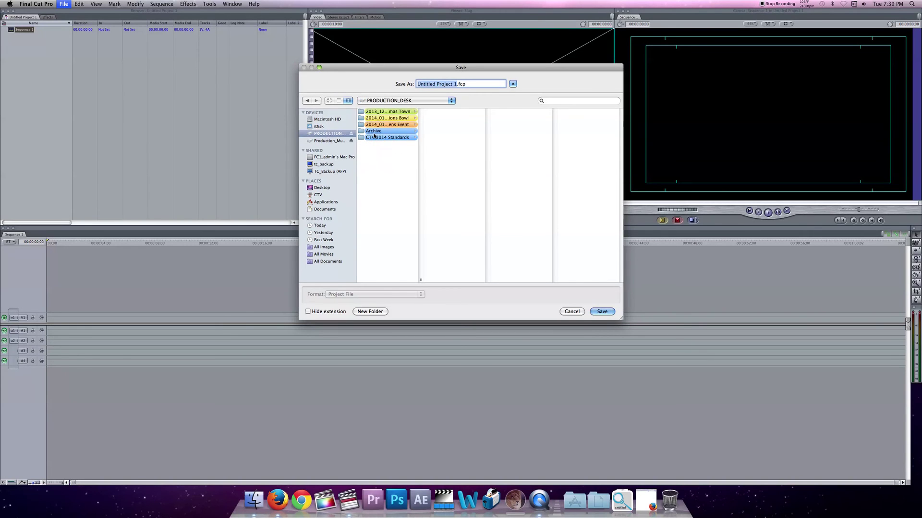
pyautogui.click(387, 113)
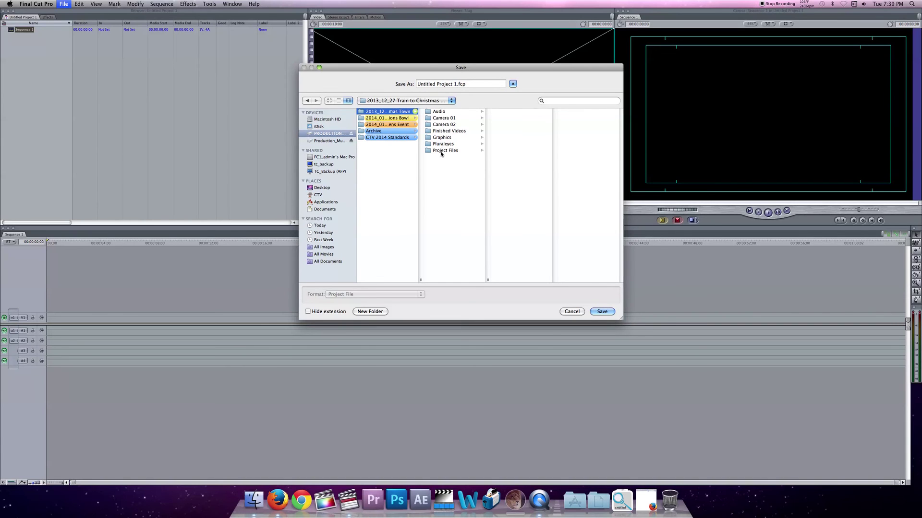
pyautogui.click(441, 150)
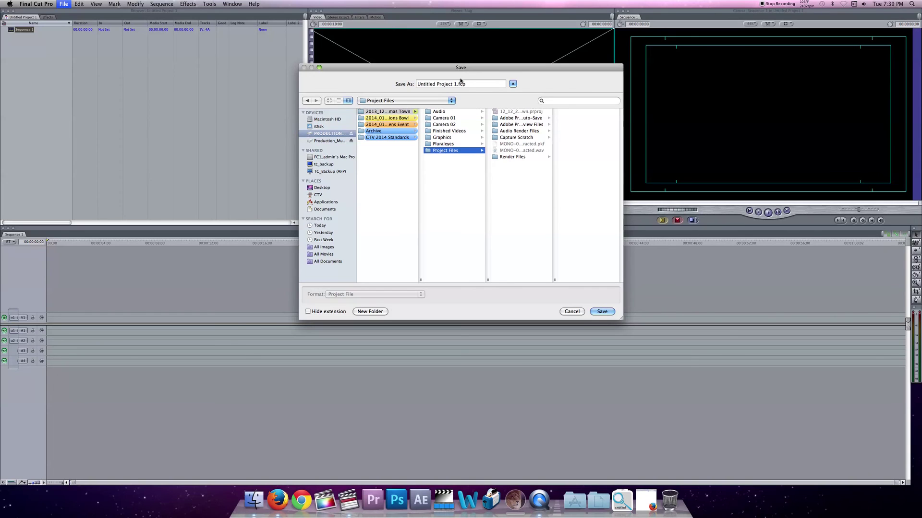
pyautogui.click(456, 84)
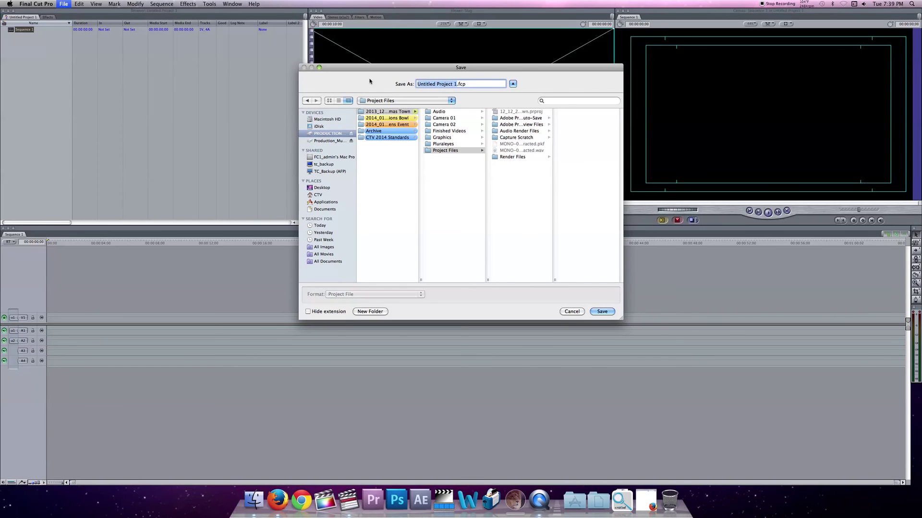
pyautogui.write('2014_')
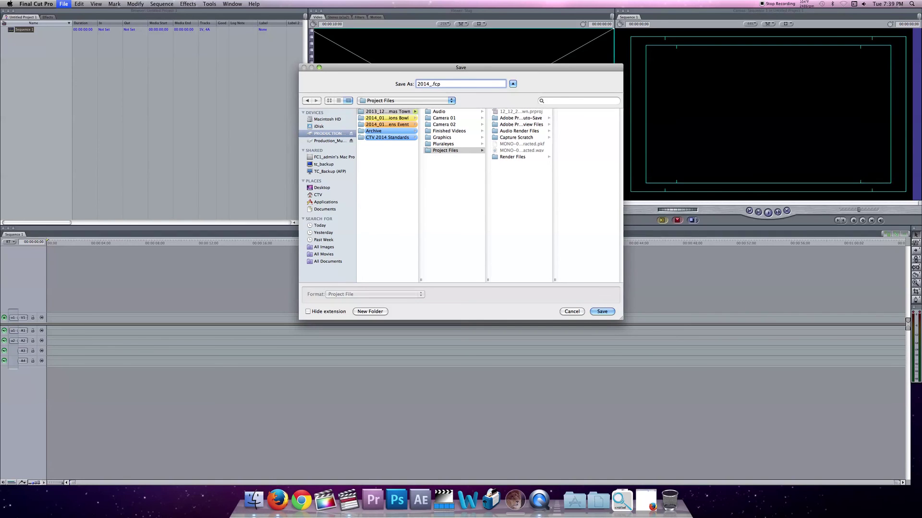
pyautogui.press('BackSpace')
pyautogui.press('BackSpace')
pyautogui.write('3_12_27 Train to Christmas Town')
pyautogui.click(598, 312)
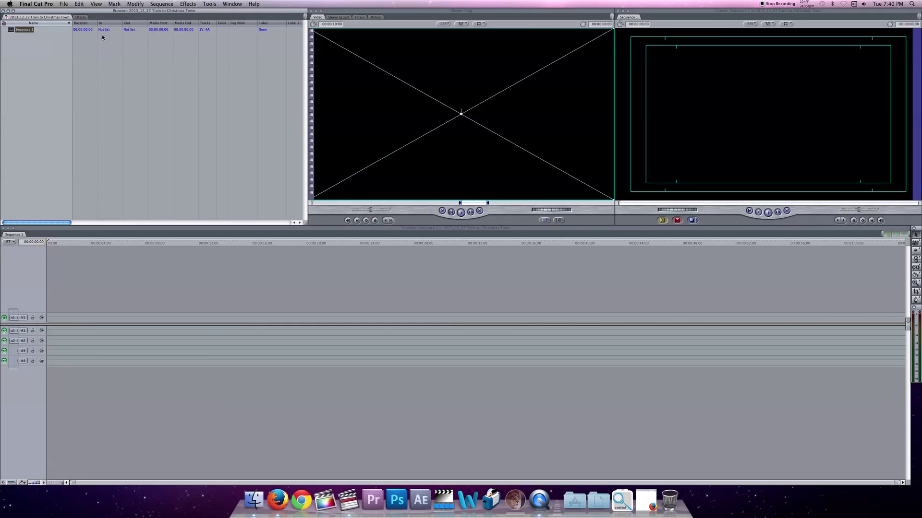
# - Look through the File menu, then move to the Final Cut Pro application menu
pyautogui.click(65, 5)
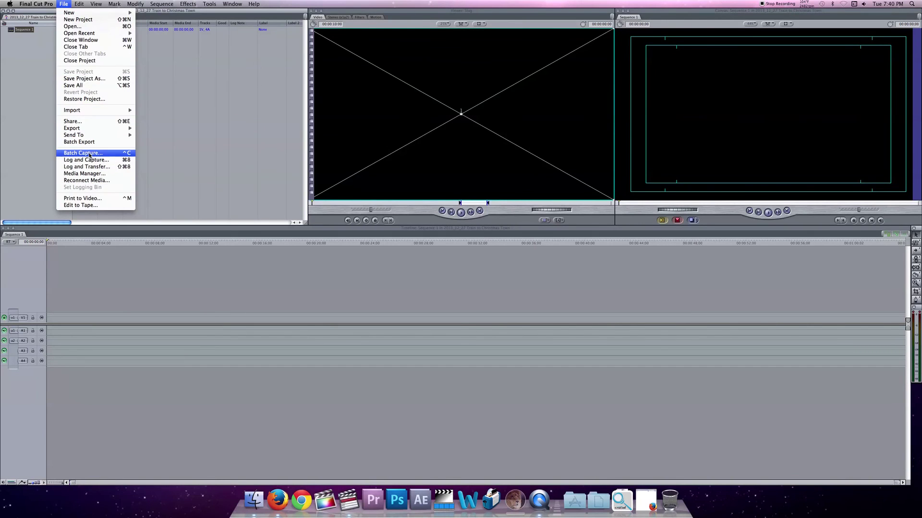
pyautogui.moveTo(51, 3)
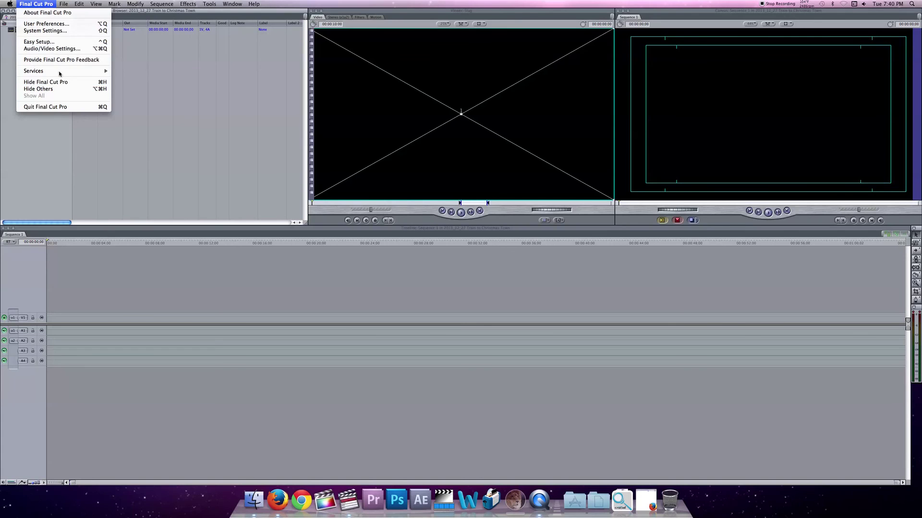
# - Open System Settings, close it without changes, then reopen it
pyautogui.click(50, 31)
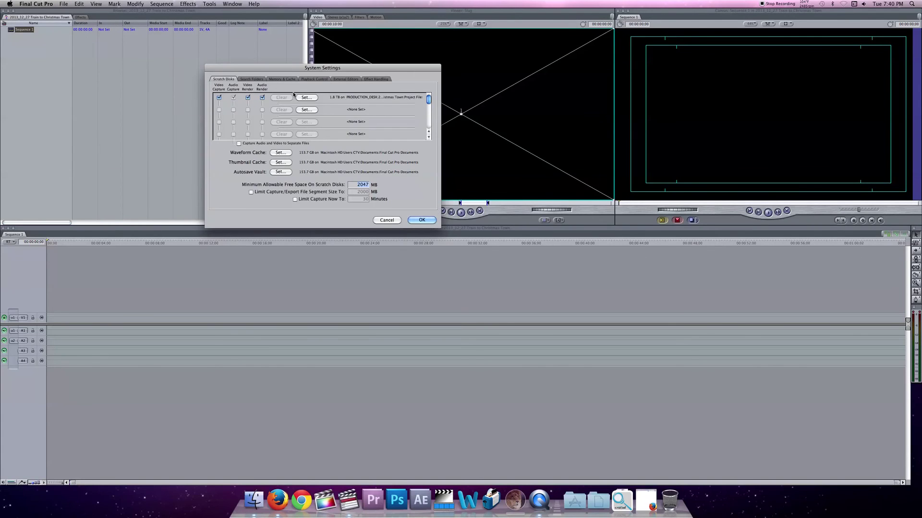
pyautogui.click(390, 220)
pyautogui.click(30, 3)
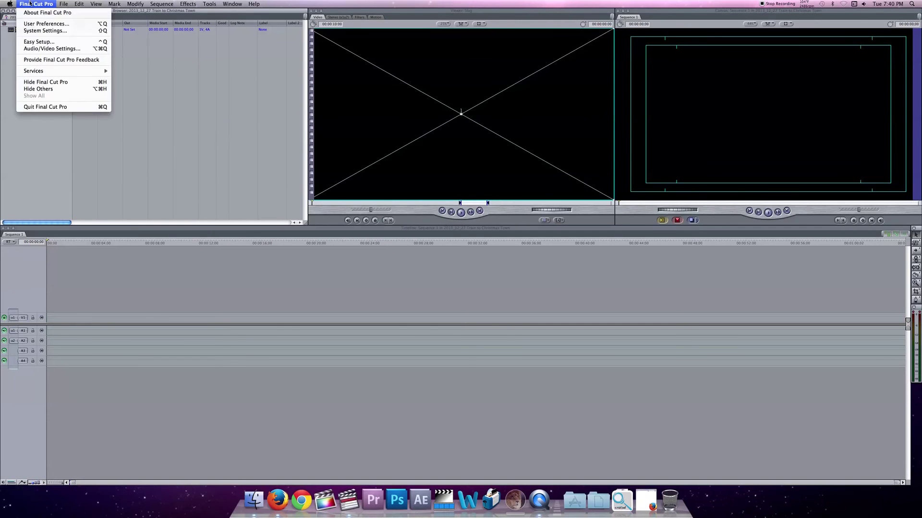
pyautogui.click(40, 30)
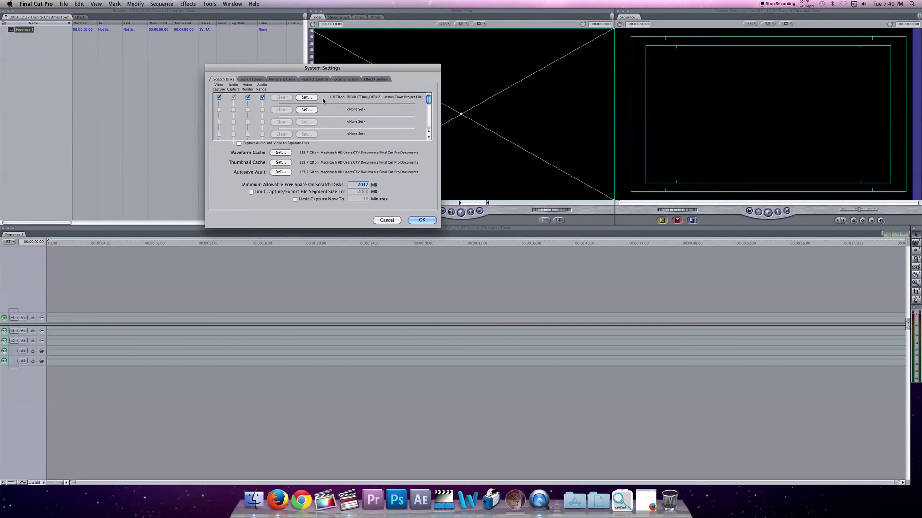
# - Set the scratch disks to the Train to Christmas Town Project Files folder and confirm
pyautogui.click(313, 97)
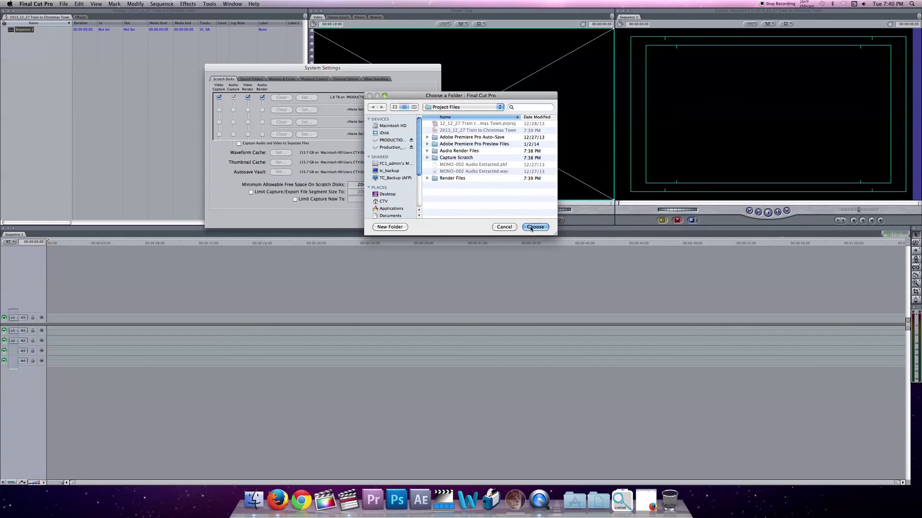
pyautogui.click(531, 229)
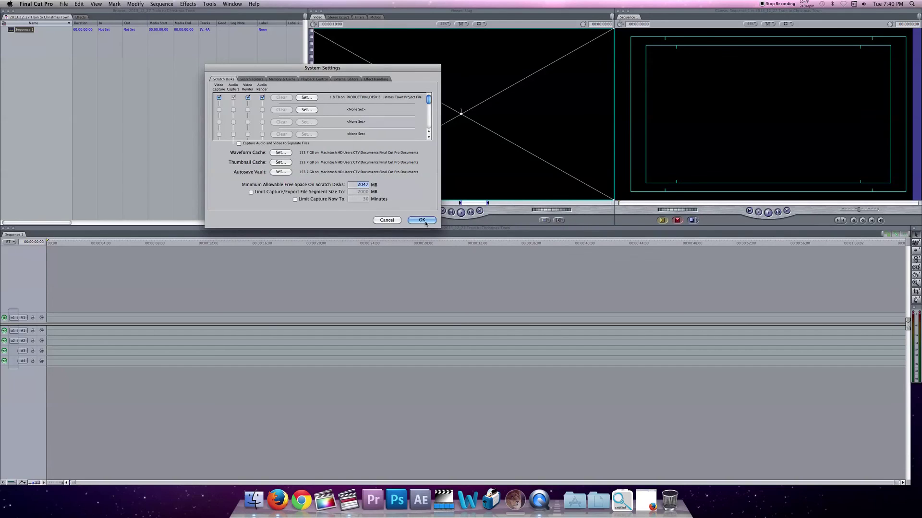
pyautogui.click(383, 221)
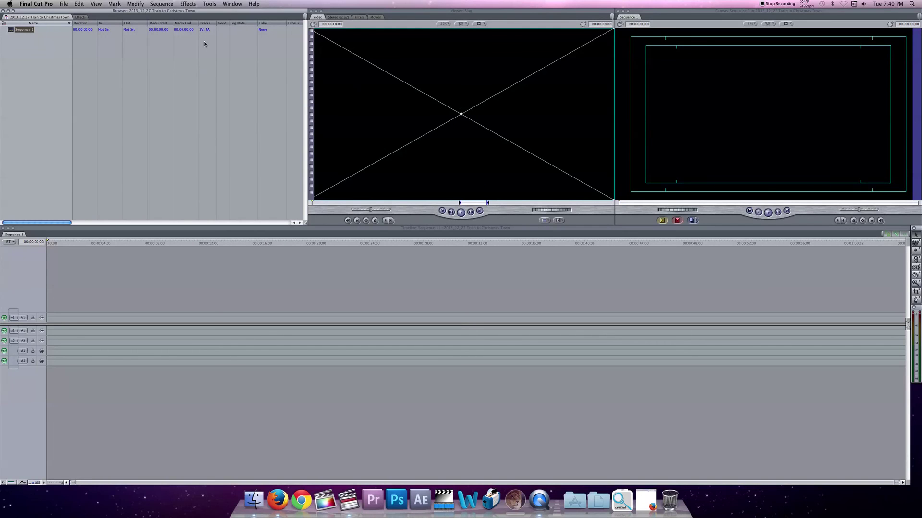
pyautogui.click(36, 3)
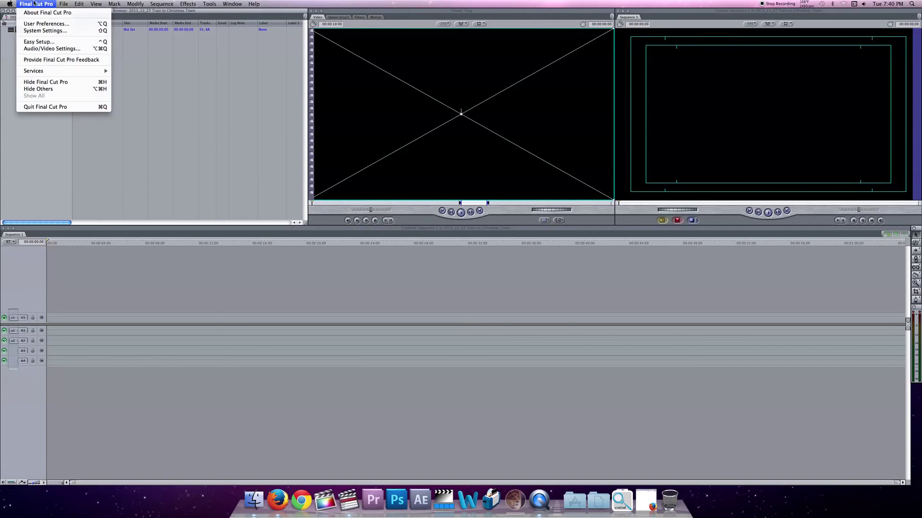